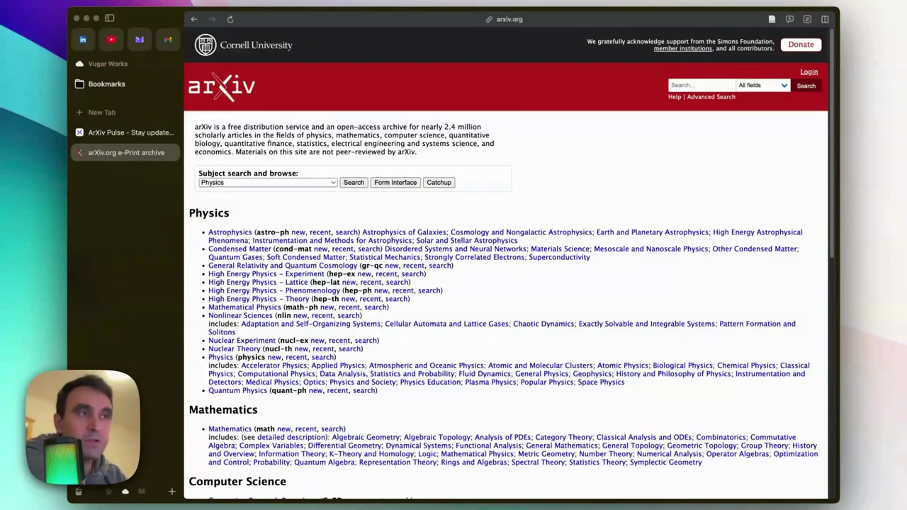
Scroll up and down through the ArXiv Pulse landing page
{"action": "scroll", "coordinate": [509, 263], "scroll_direction": "down", "scroll_amount": 1}
{"action": "scroll", "coordinate": [509, 263], "scroll_direction": "up", "scroll_amount": 1}
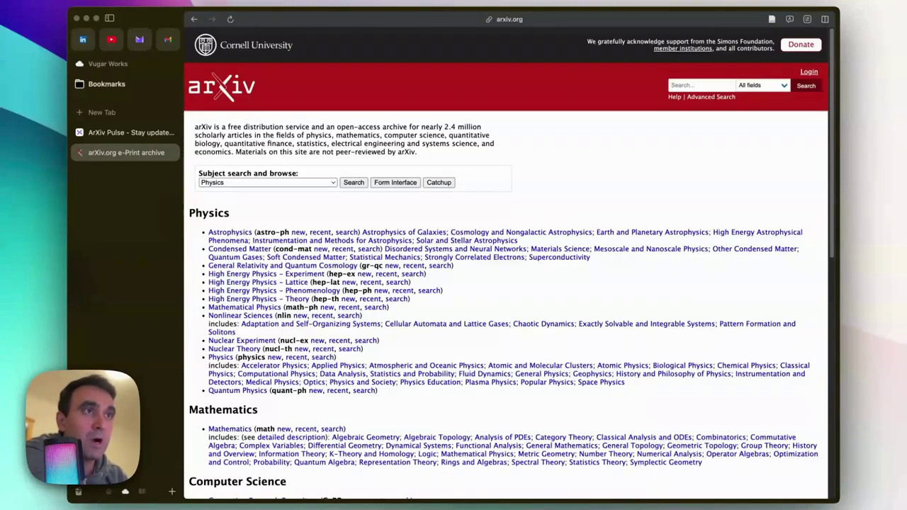
{"action": "scroll", "coordinate": [374, 142], "scroll_direction": "down", "scroll_amount": 4}
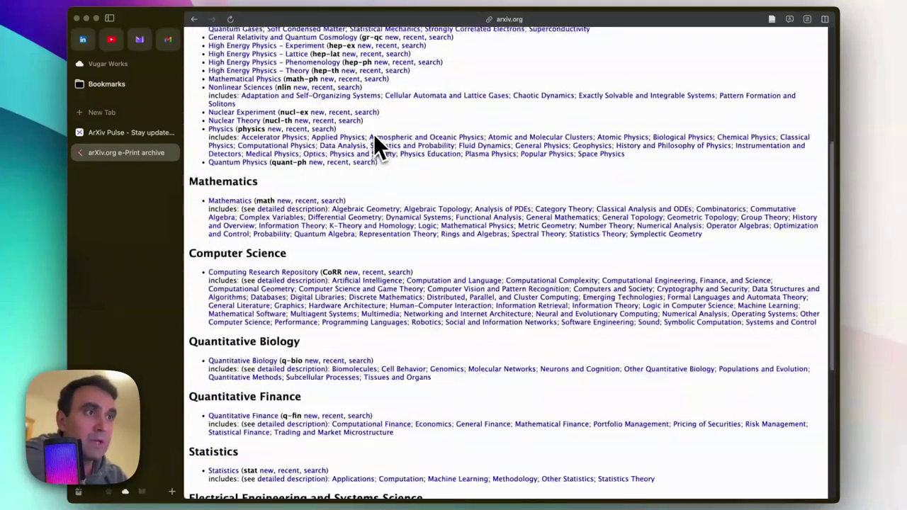
{"action": "scroll", "coordinate": [376, 139], "scroll_direction": "up", "scroll_amount": 4}
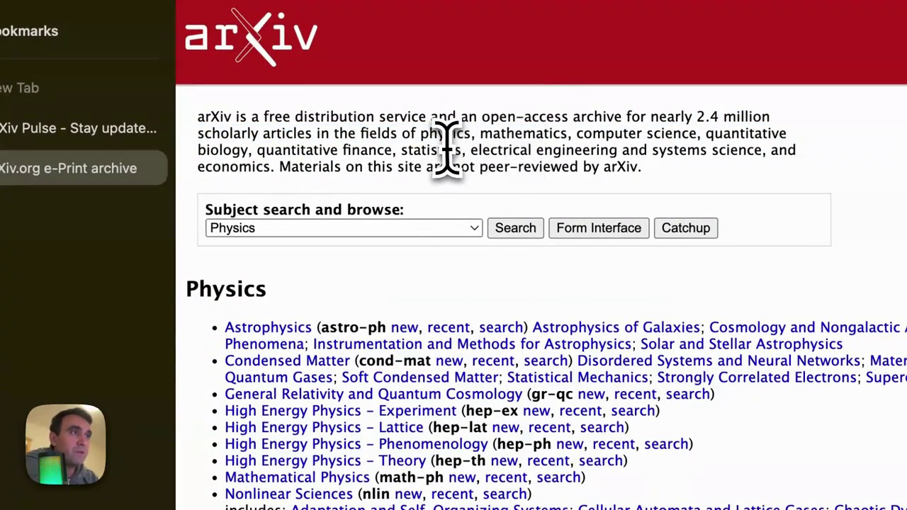
{"action": "scroll", "coordinate": [446, 149], "scroll_direction": "down", "scroll_amount": 10}
{"action": "scroll", "coordinate": [375, 415], "scroll_direction": "up", "scroll_amount": 5}
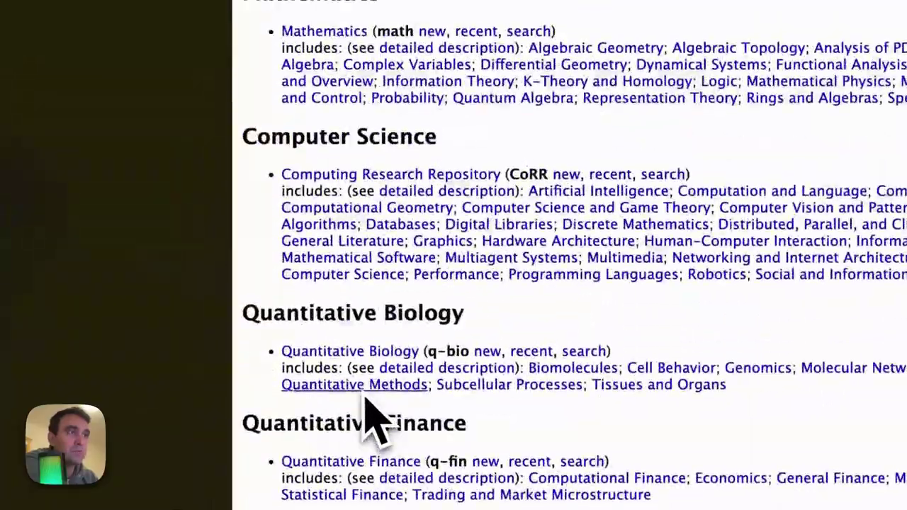
{"action": "scroll", "coordinate": [368, 407], "scroll_direction": "up", "scroll_amount": 10}
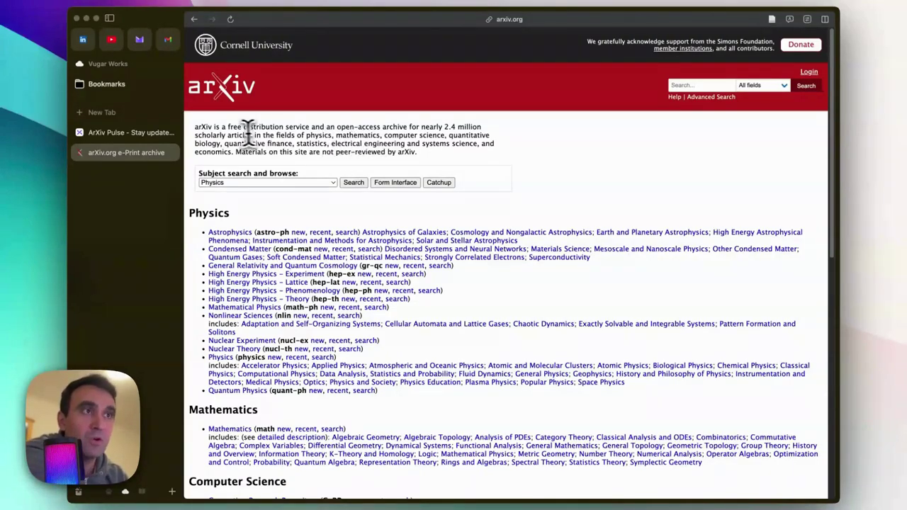
Open the ArXiv Pulse site, return from sign-in to the home page, and highlight the service description
{"action": "left_click", "coordinate": [159, 133]}
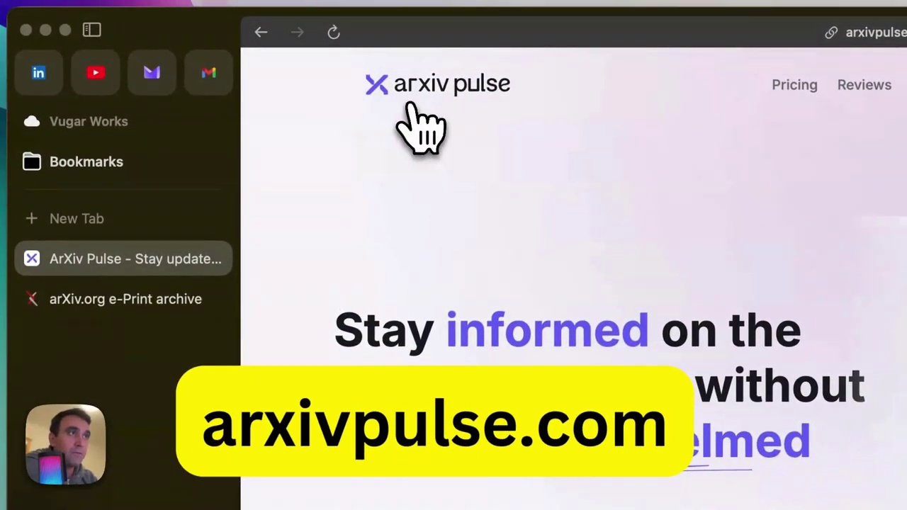
{"action": "left_click", "coordinate": [445, 92]}
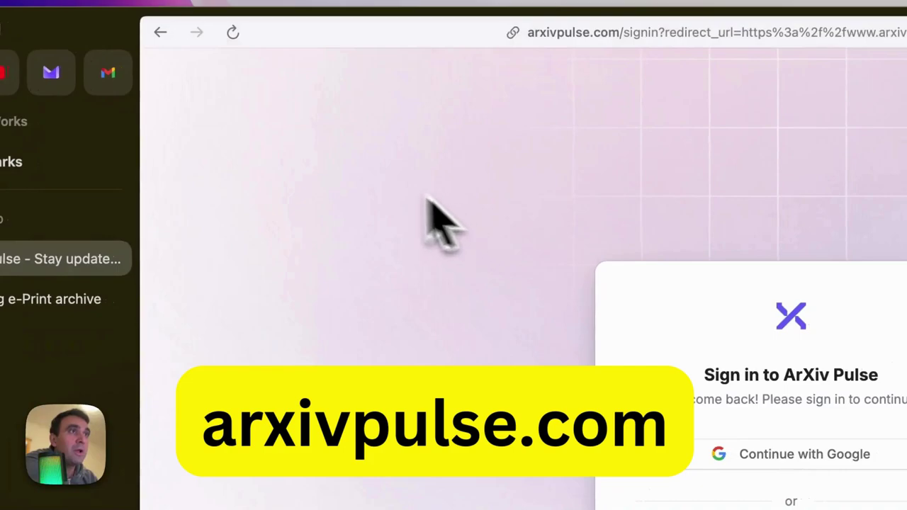
{"action": "left_click", "coordinate": [205, 32]}
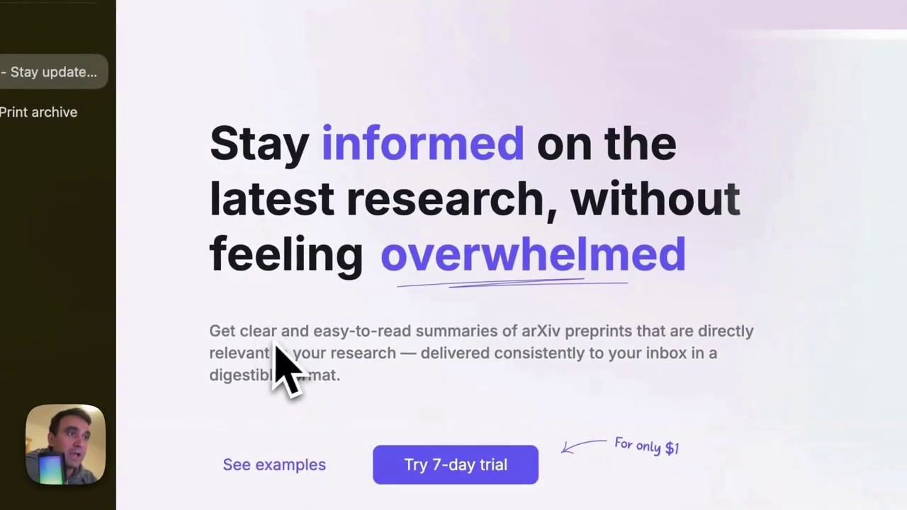
{"action": "left_click_drag", "start_coordinate": [220, 331], "coordinate": [434, 347]}
{"action": "left_click", "coordinate": [455, 347]}
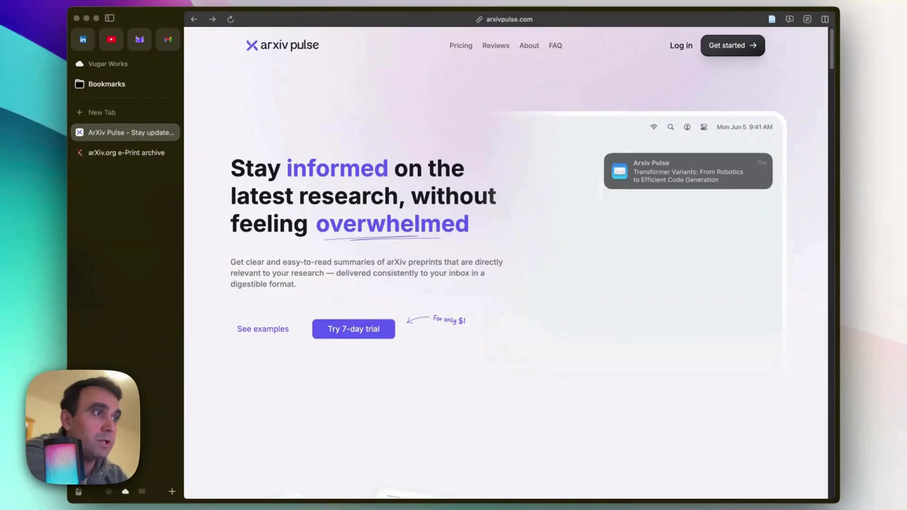
{"action": "scroll", "coordinate": [449, 247], "scroll_direction": "down", "scroll_amount": 1}
{"action": "scroll", "coordinate": [444, 244], "scroll_direction": "up", "scroll_amount": 1}
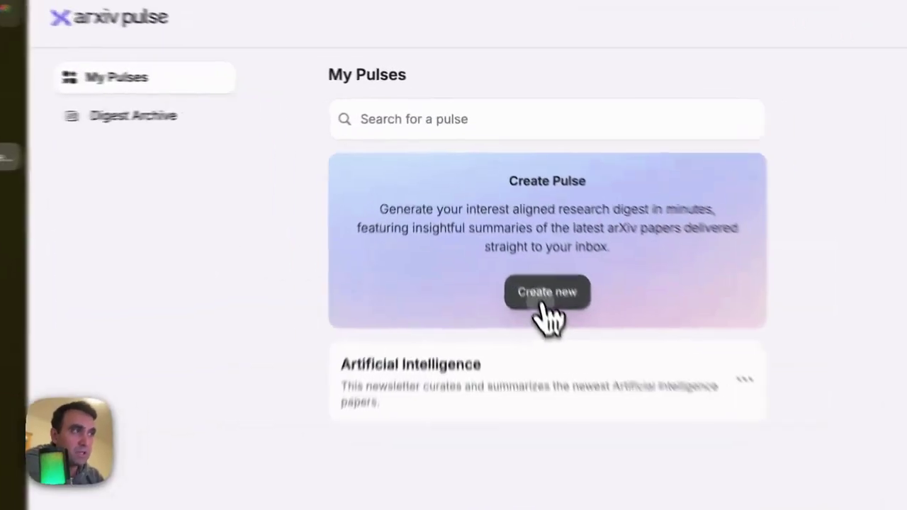
Start a new pulse, switch it from general digest to a specific topic, and enter 'Intelligence'
{"action": "left_click", "coordinate": [508, 220]}
{"action": "left_click", "coordinate": [396, 124]}
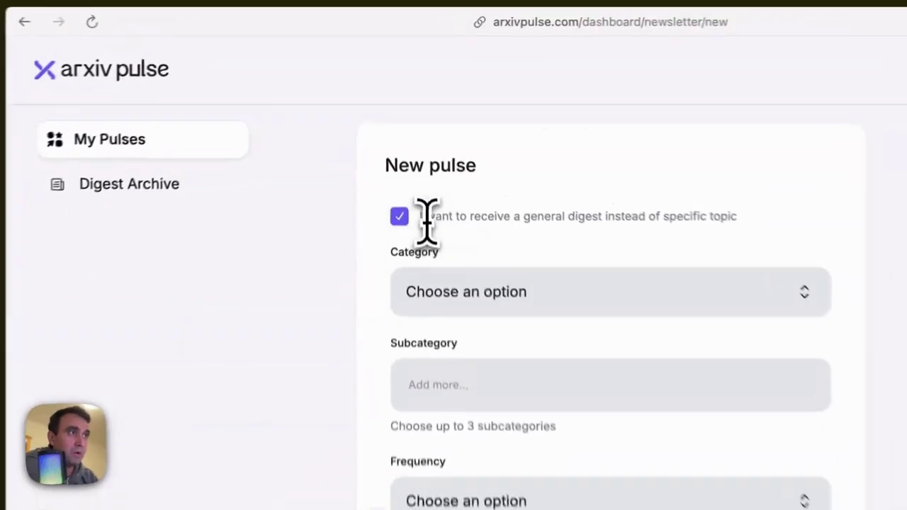
{"action": "left_click", "coordinate": [396, 126]}
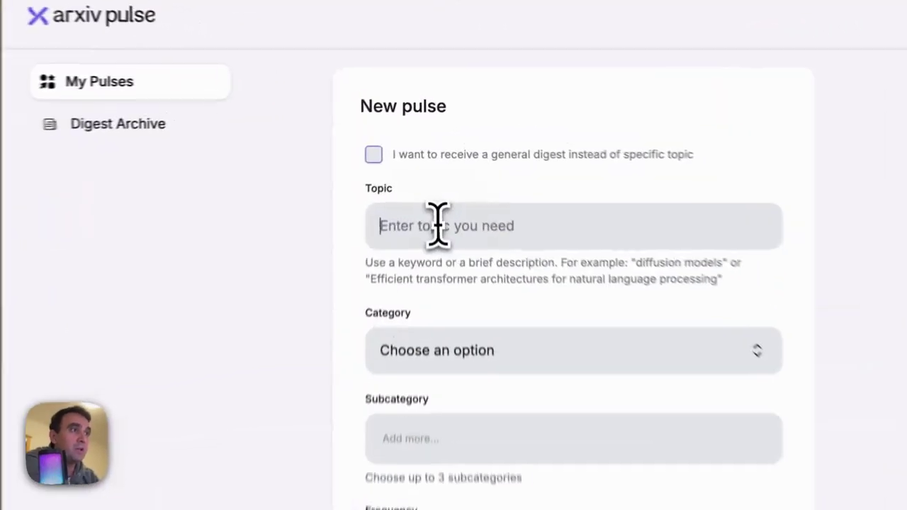
{"action": "left_click", "coordinate": [439, 164]}
{"action": "type", "text": "Intell"}
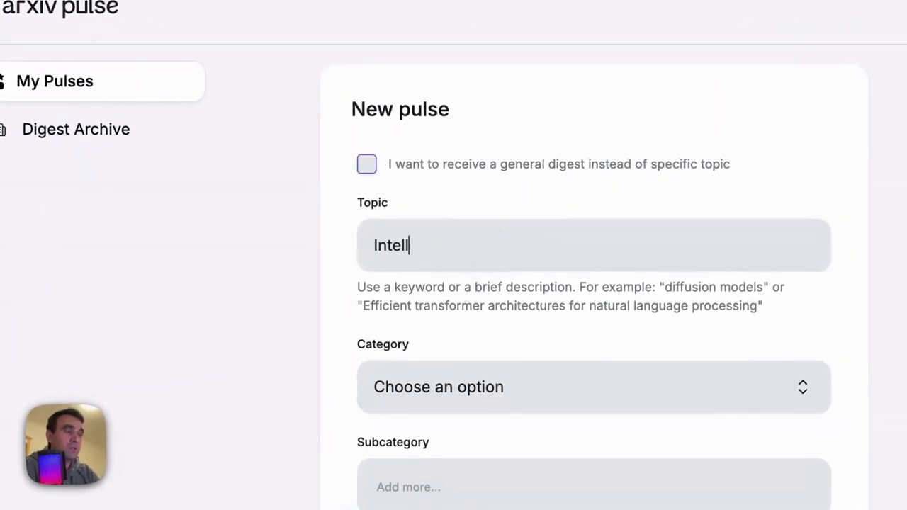
{"action": "type", "text": "igence"}
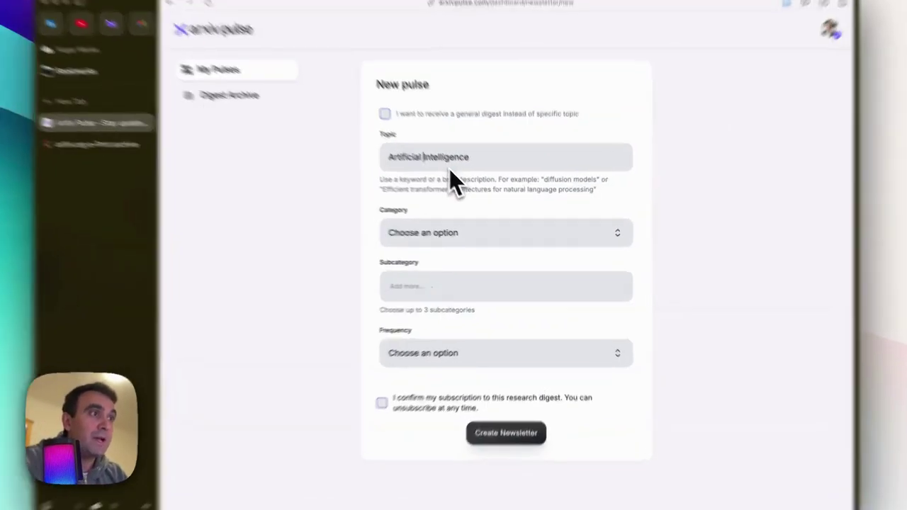
Set the category to Computer Science with the Artificial Intelligence subcategory
{"action": "left_click", "coordinate": [448, 235]}
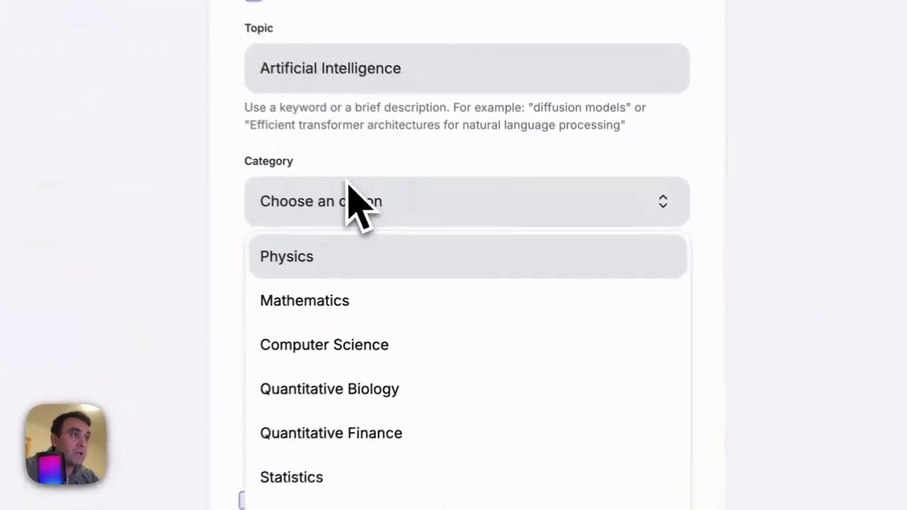
{"action": "left_click", "coordinate": [431, 311]}
{"action": "left_click", "coordinate": [324, 309]}
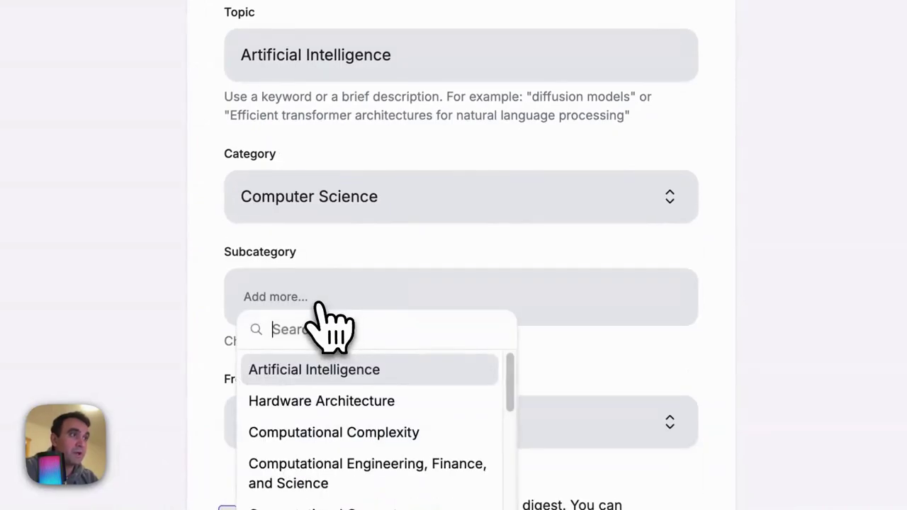
{"action": "left_click", "coordinate": [301, 366]}
{"action": "left_click", "coordinate": [434, 309]}
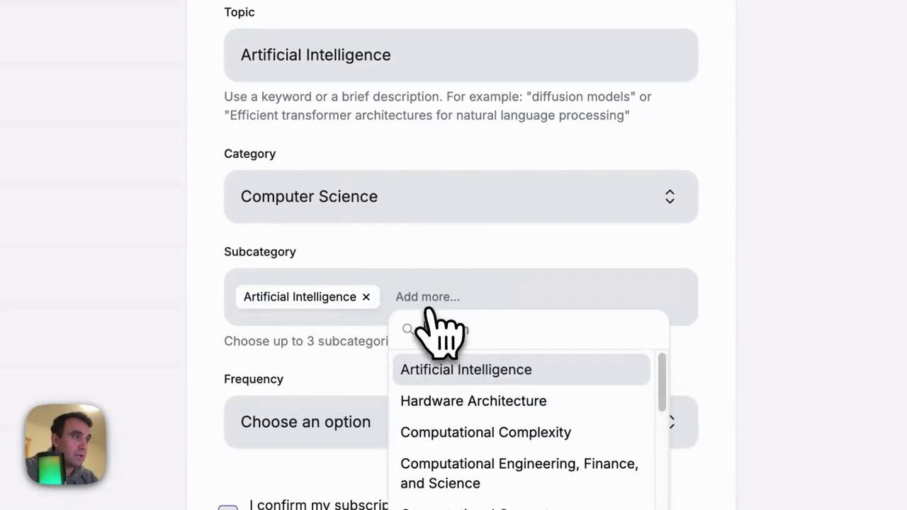
{"action": "left_click", "coordinate": [678, 279]}
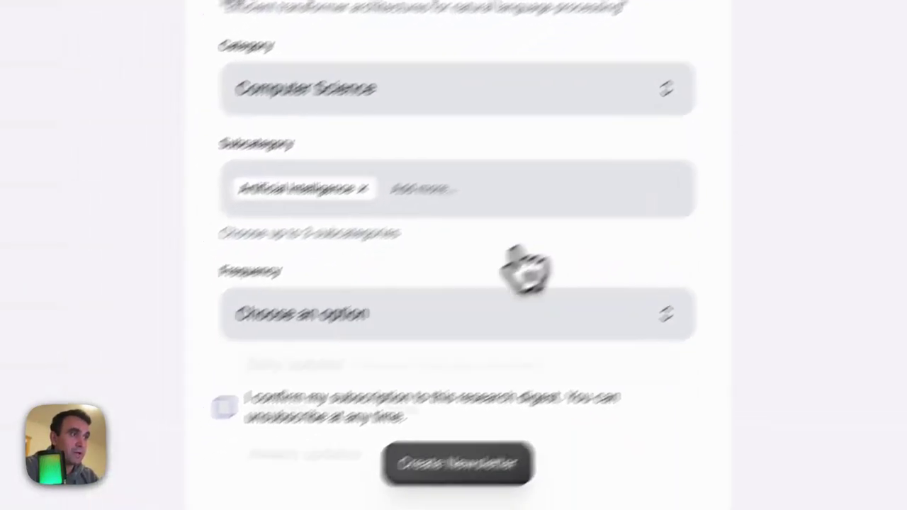
Choose weekly updates, then check the Artificial Intelligence pulse's options without changing anything
{"action": "left_click", "coordinate": [496, 312]}
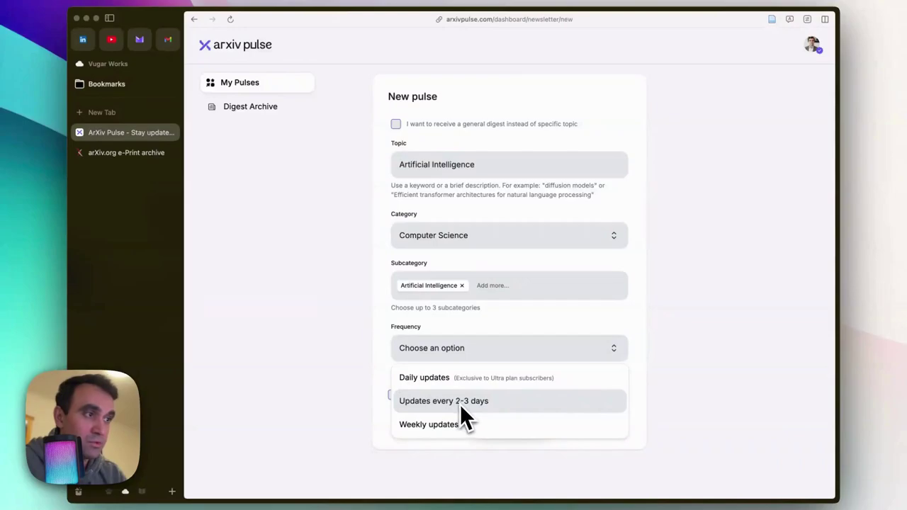
{"action": "left_click", "coordinate": [431, 427]}
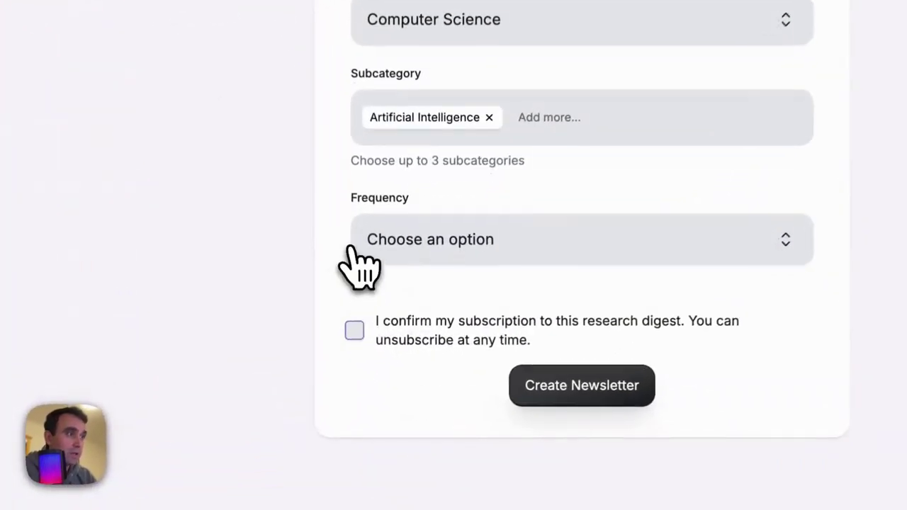
{"action": "left_click", "coordinate": [419, 282]}
{"action": "left_click", "coordinate": [427, 383]}
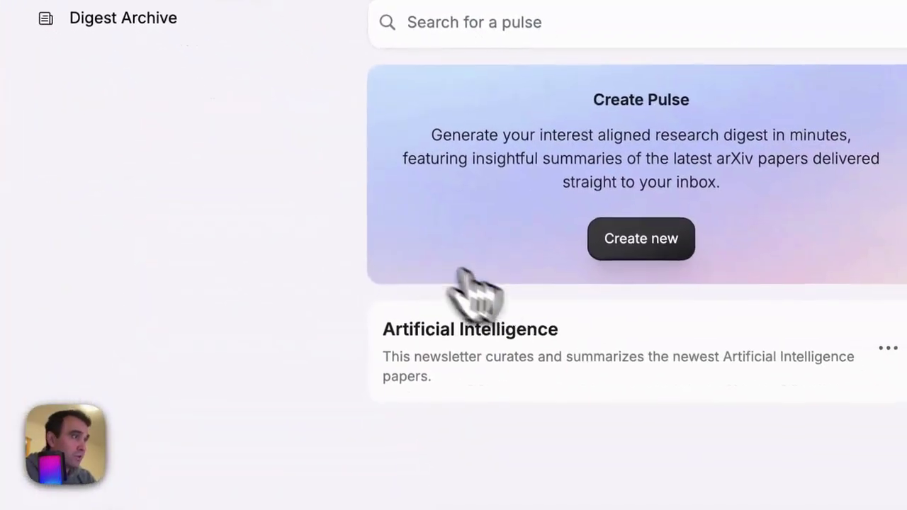
{"action": "left_click", "coordinate": [886, 346]}
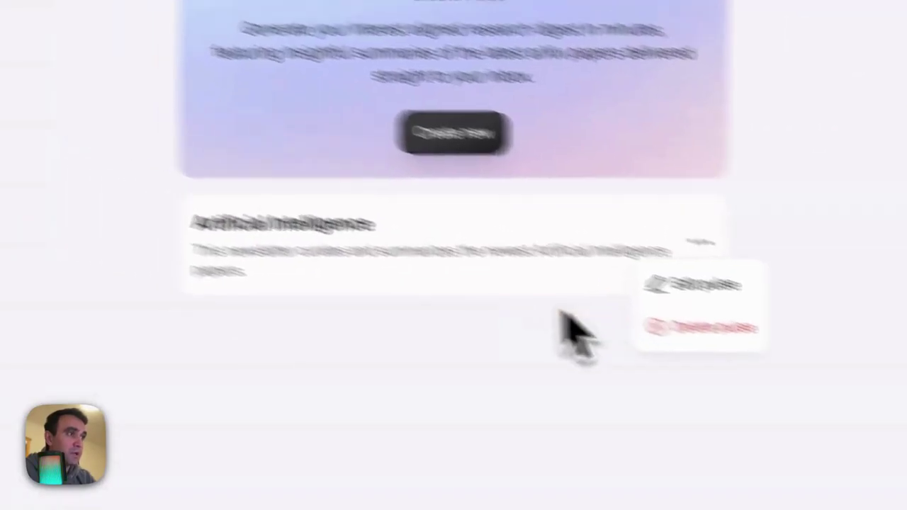
{"action": "left_click", "coordinate": [560, 333]}
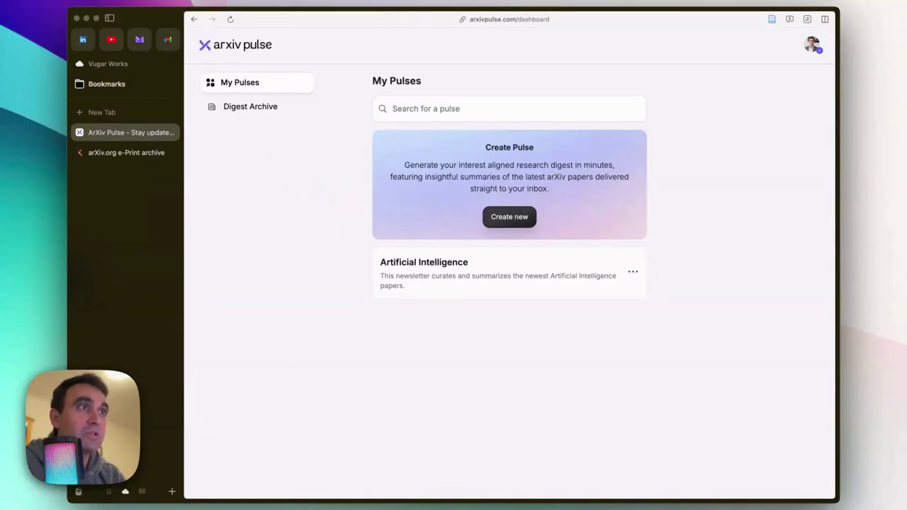
Open the AI research digest email in Gmail and scroll through its paper summaries
{"action": "left_click", "coordinate": [168, 39]}
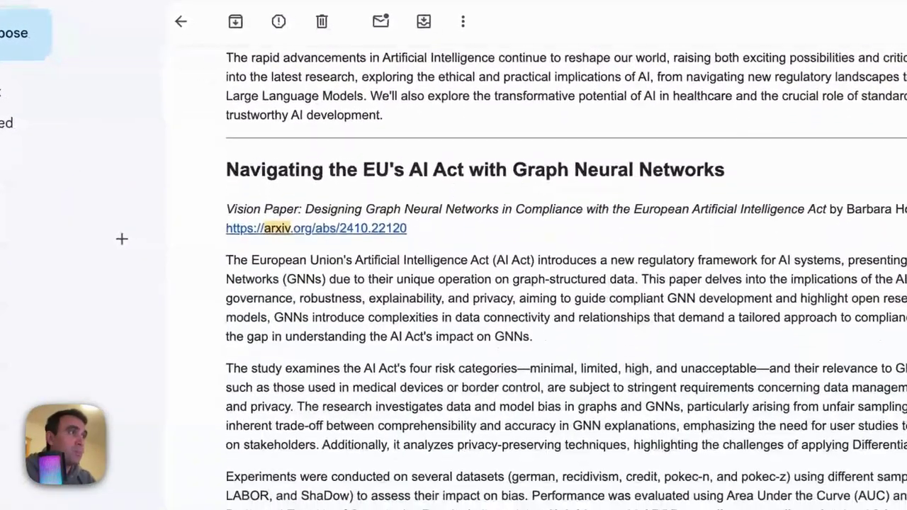
{"action": "scroll", "coordinate": [602, 324], "scroll_direction": "down", "scroll_amount": 1}
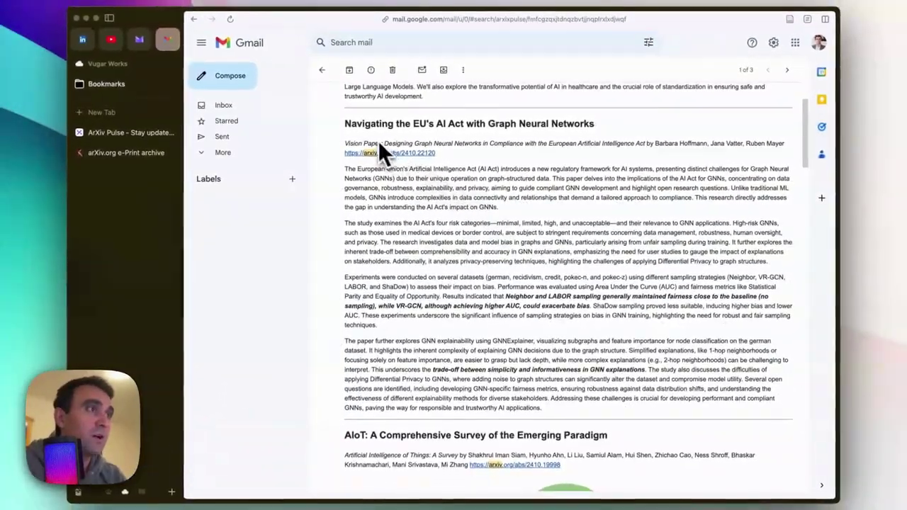
{"action": "scroll", "coordinate": [472, 176], "scroll_direction": "up", "scroll_amount": 1}
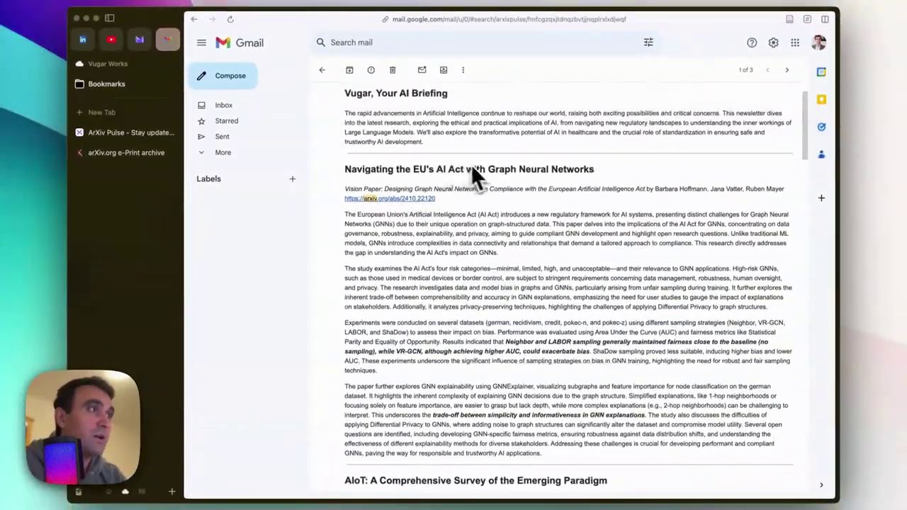
{"action": "scroll", "coordinate": [471, 177], "scroll_direction": "down", "scroll_amount": 2}
{"action": "scroll", "coordinate": [471, 177], "scroll_direction": "up", "scroll_amount": 1}
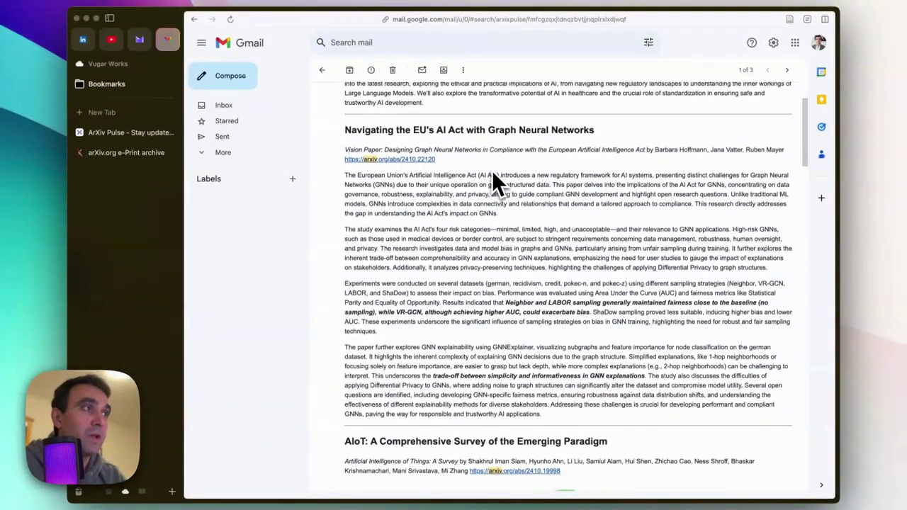
{"action": "scroll", "coordinate": [482, 226], "scroll_direction": "down", "scroll_amount": 10}
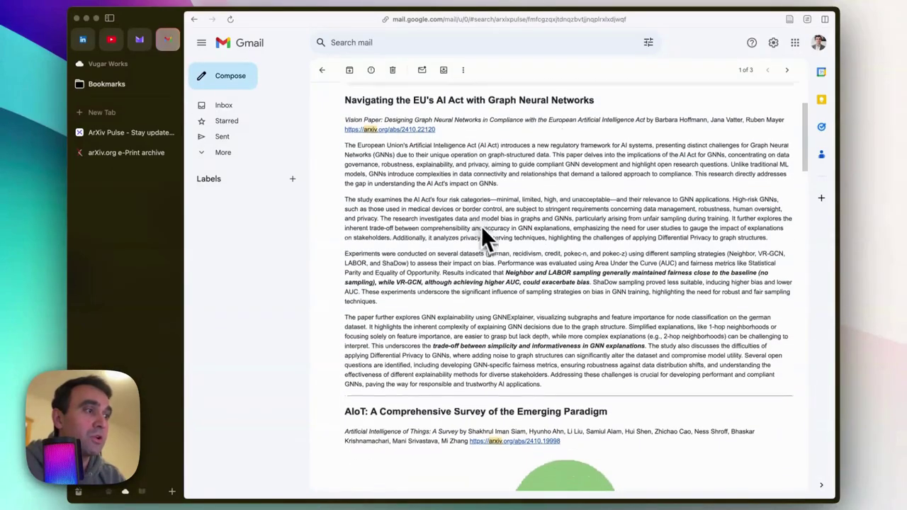
{"action": "scroll", "coordinate": [560, 238], "scroll_direction": "down", "scroll_amount": 12}
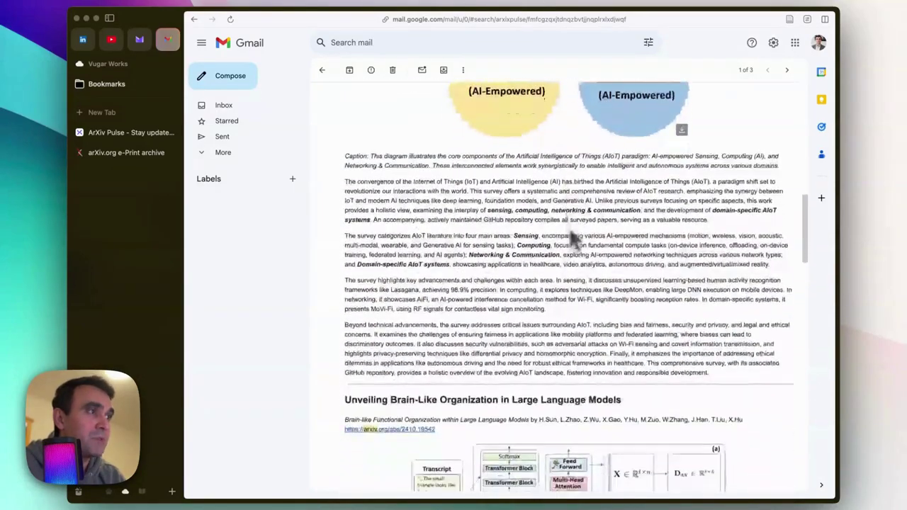
{"action": "scroll", "coordinate": [576, 239], "scroll_direction": "down", "scroll_amount": 9}
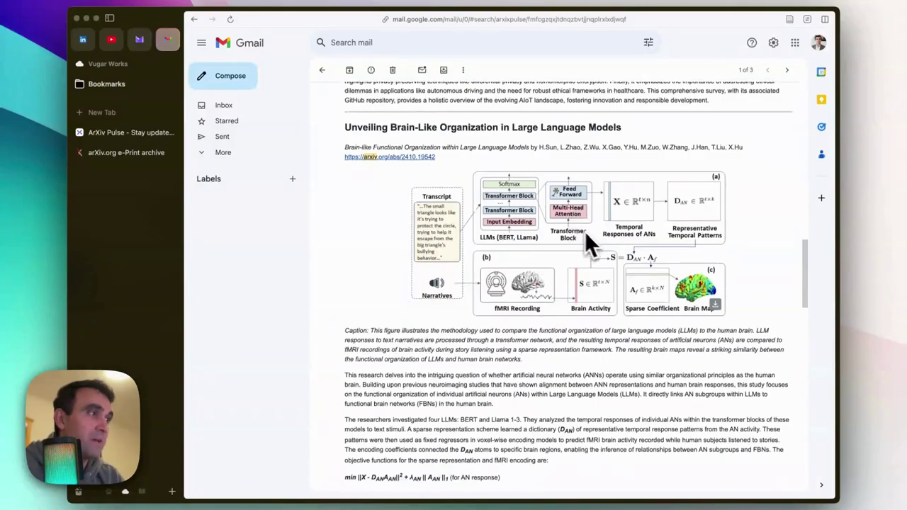
{"action": "scroll", "coordinate": [576, 211], "scroll_direction": "up", "scroll_amount": 20}
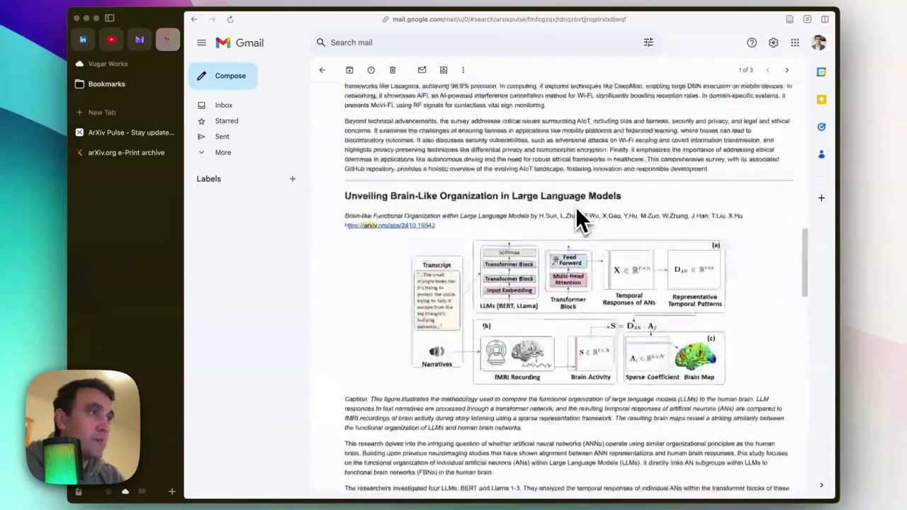
{"action": "scroll", "coordinate": [578, 219], "scroll_direction": "down", "scroll_amount": 1}
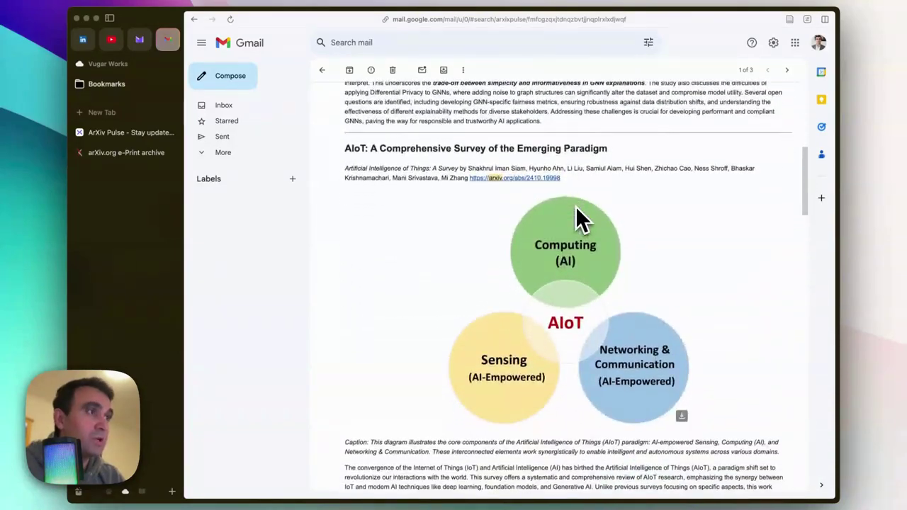
{"action": "scroll", "coordinate": [500, 205], "scroll_direction": "up", "scroll_amount": 10}
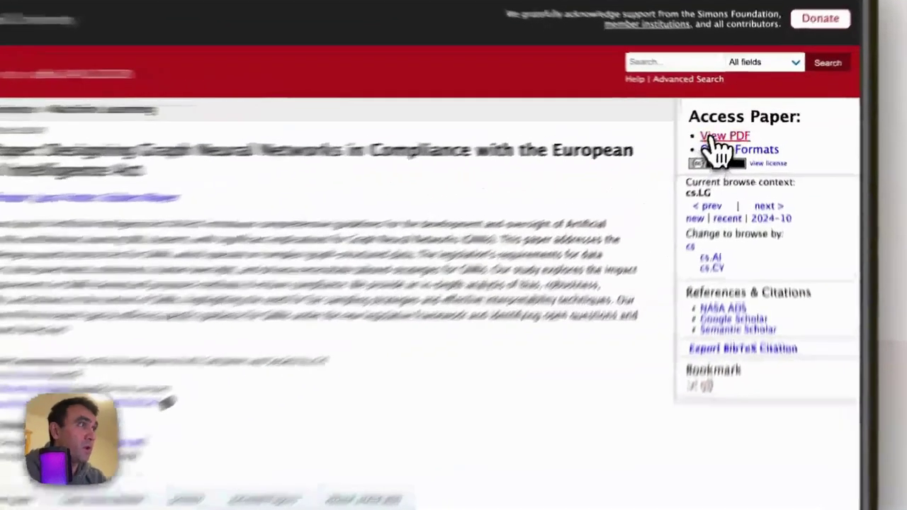
Open the full PDF of the graph neural networks compliance paper and scroll it
{"action": "left_click", "coordinate": [732, 125]}
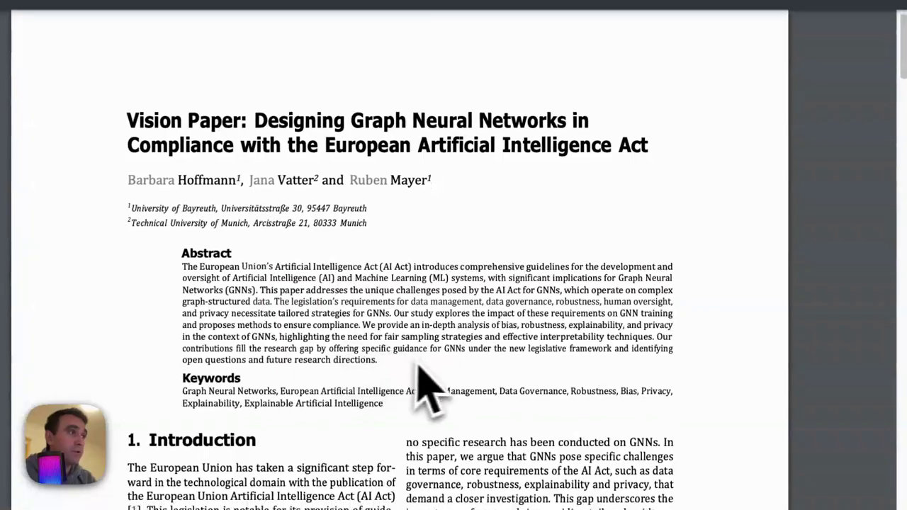
{"action": "scroll", "coordinate": [425, 387], "scroll_direction": "down", "scroll_amount": 15}
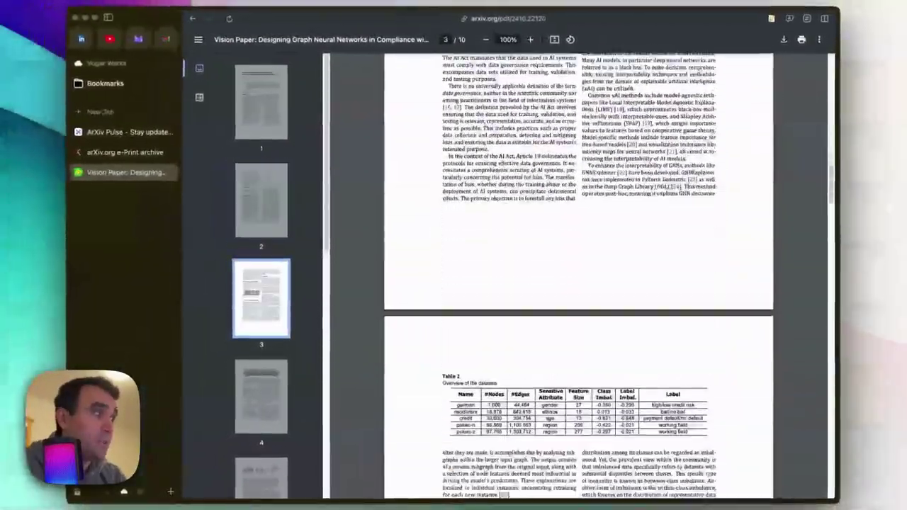
{"action": "scroll", "coordinate": [608, 238], "scroll_direction": "up", "scroll_amount": 15}
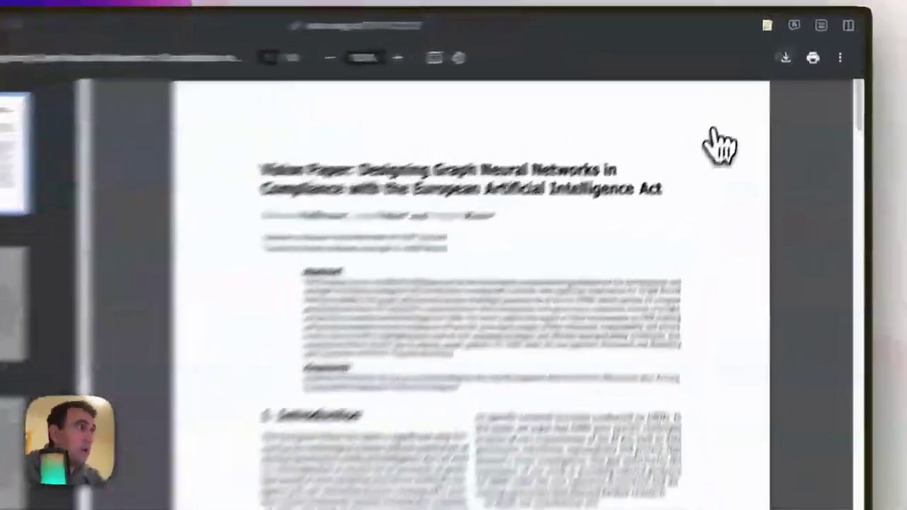
Start saving the PDF, cancel with Abbrechen, and return to ArXiv Pulse
{"action": "key", "text": "super+s"}
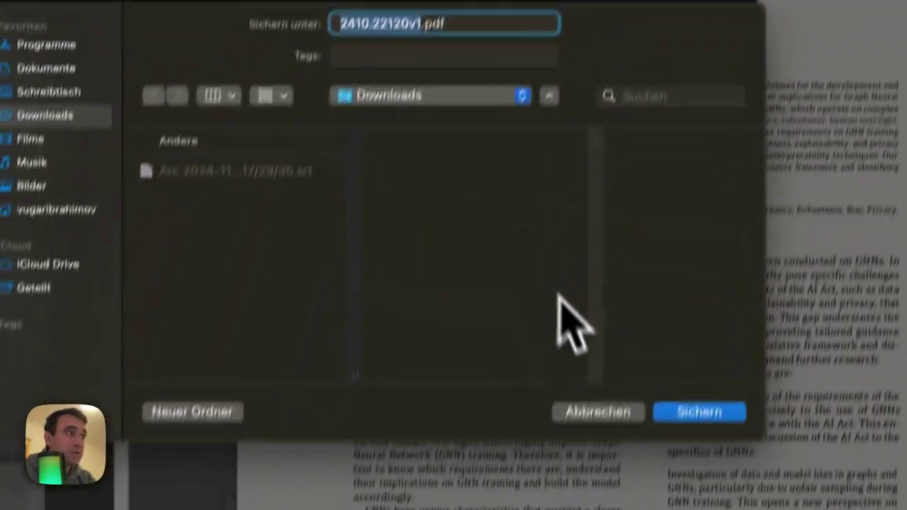
{"action": "left_click", "coordinate": [598, 411]}
{"action": "left_click", "coordinate": [172, 244]}
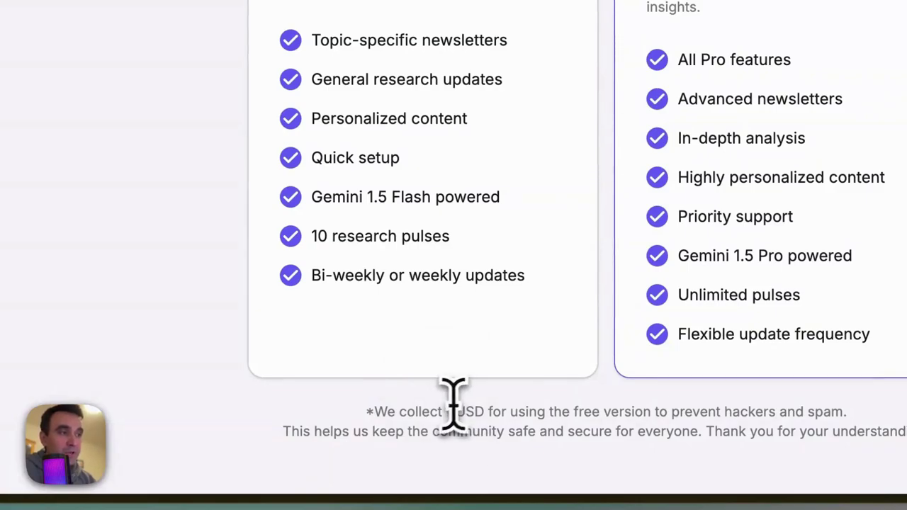
Highlight the 1 USD collection note and Ultra's Unlimited pulses feature
{"action": "left_click_drag", "start_coordinate": [398, 411], "coordinate": [490, 412]}
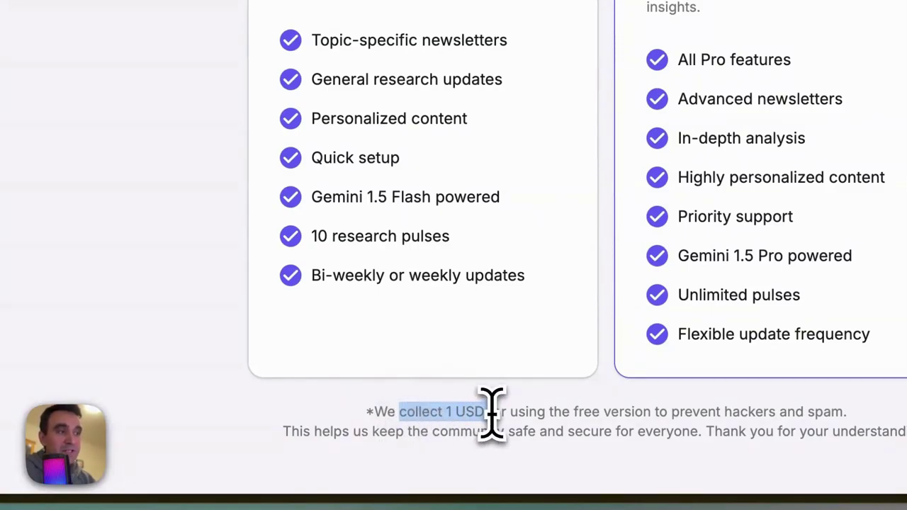
{"action": "left_click", "coordinate": [490, 412]}
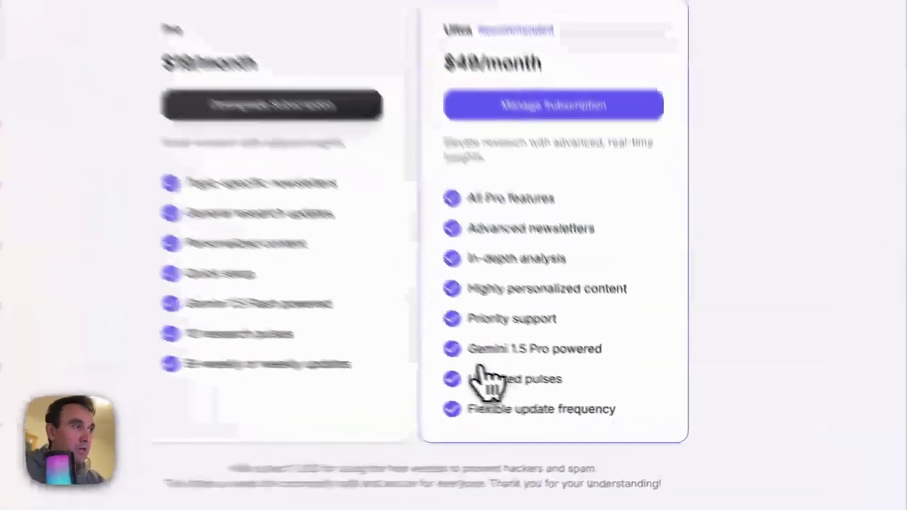
{"action": "left_click_drag", "start_coordinate": [543, 399], "coordinate": [603, 399]}
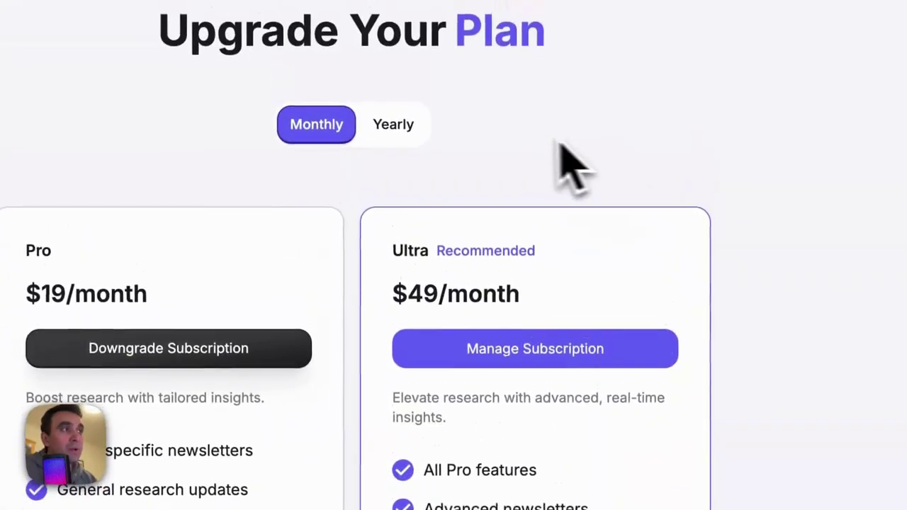
Toggle Yearly, Monthly, then Yearly billing again, and highlight the Pro and Ultra plan names
{"action": "left_click", "coordinate": [389, 35]}
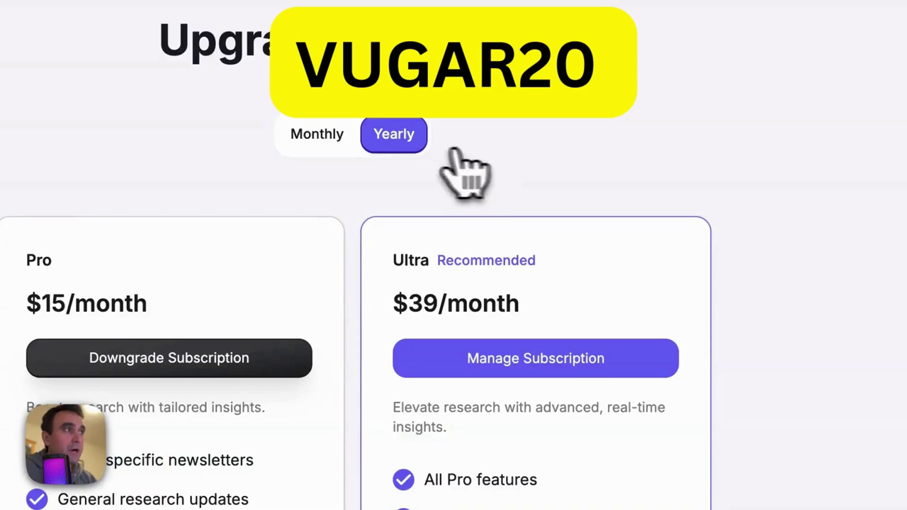
{"action": "left_click", "coordinate": [378, 139]}
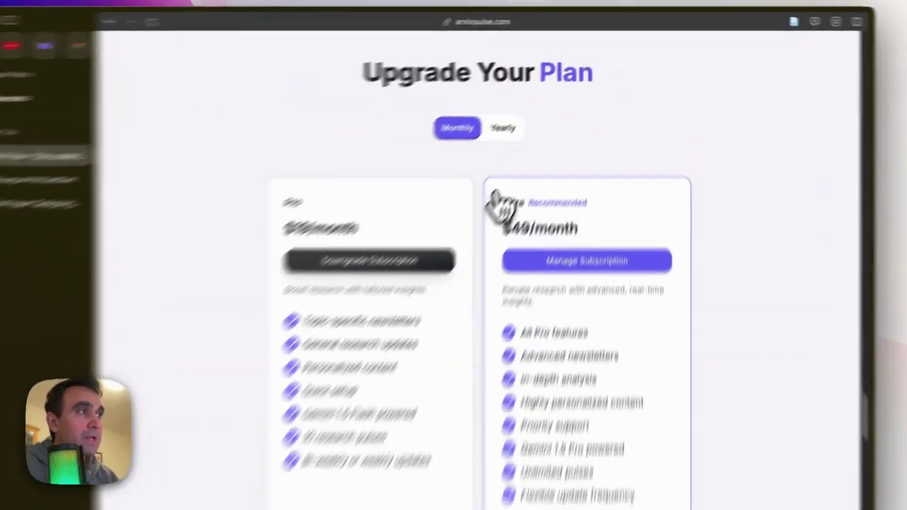
{"action": "left_click", "coordinate": [526, 110]}
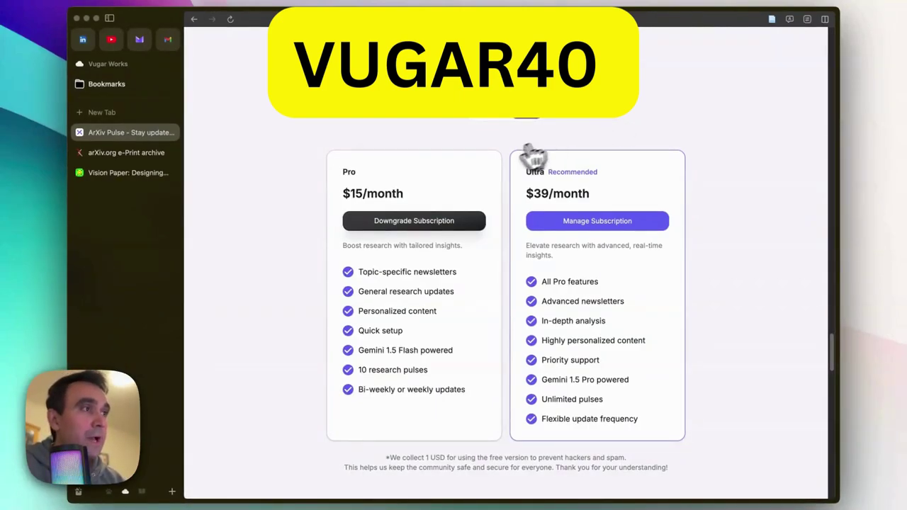
{"action": "double_click", "coordinate": [351, 173]}
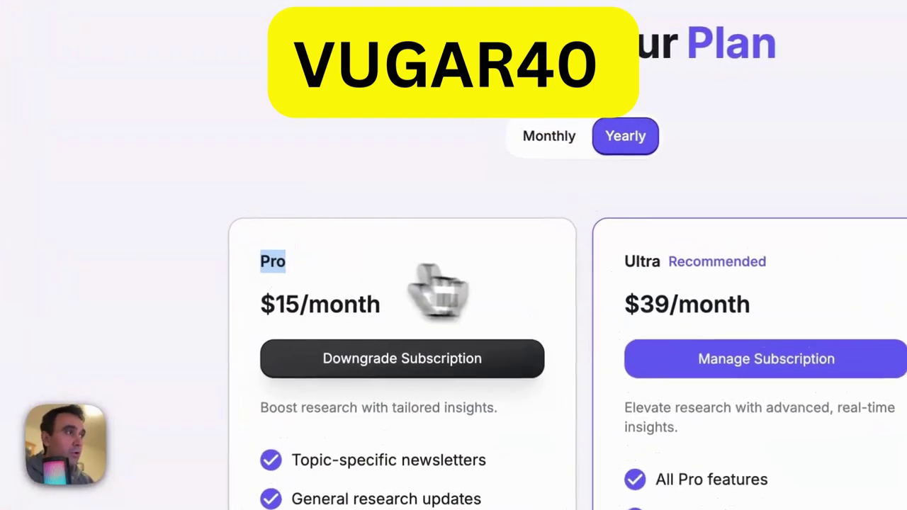
{"action": "double_click", "coordinate": [543, 175]}
{"action": "left_click", "coordinate": [617, 294]}
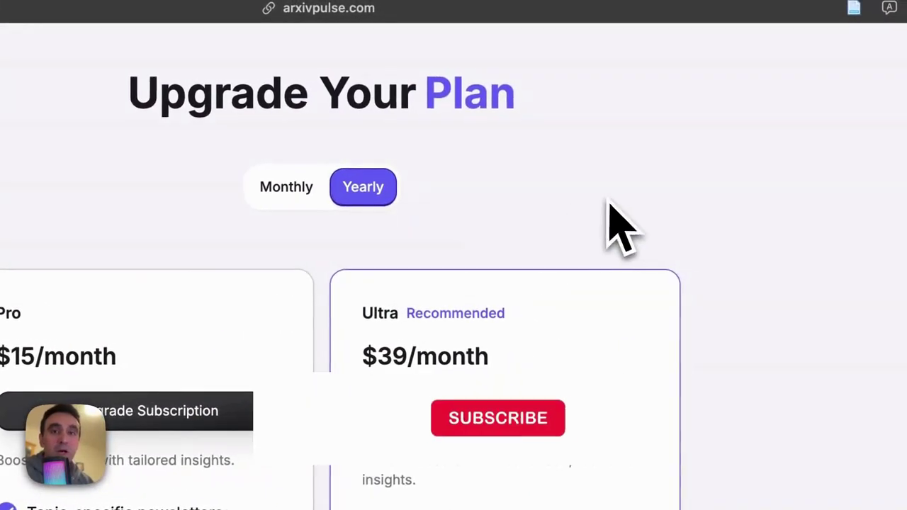